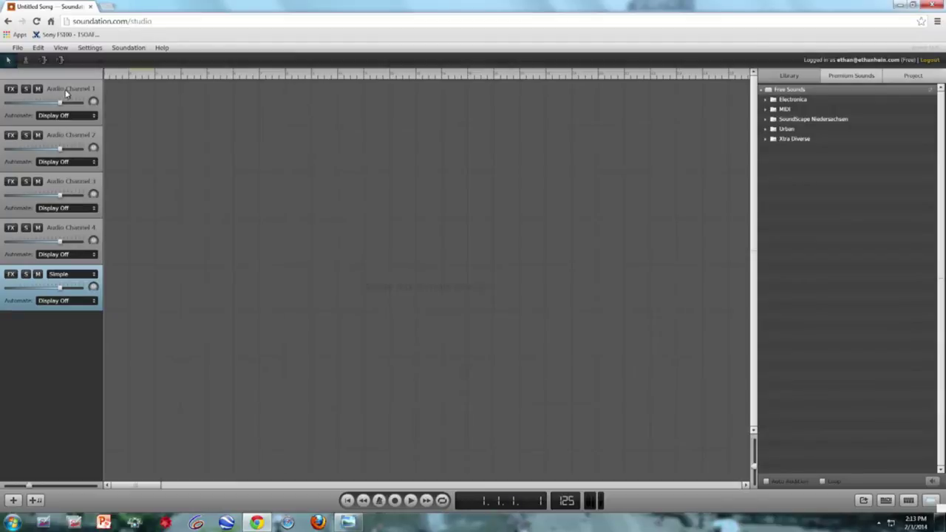
Delete Audio Channels 1 through 4 from the song.
{"action": "key", "text": "Delete"}
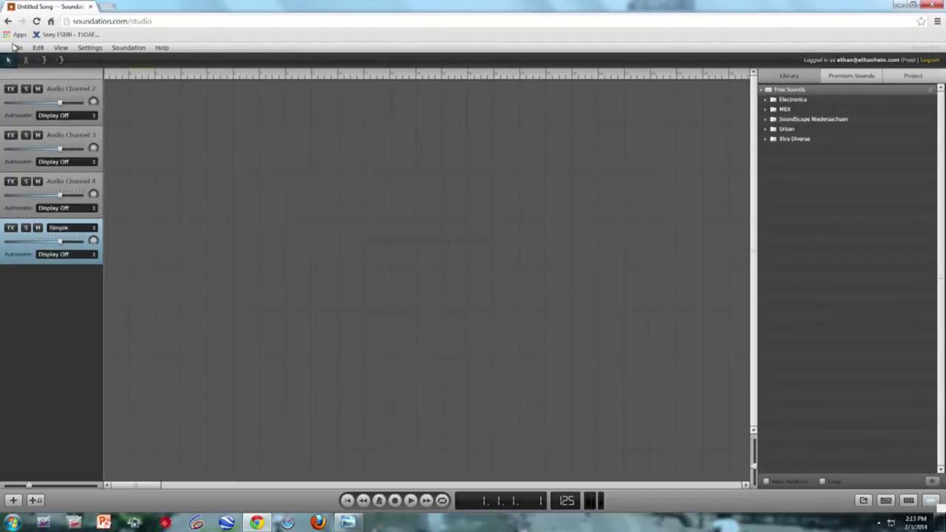
{"action": "key", "text": "Delete"}
{"action": "left_click", "coordinate": [85, 88]}
{"action": "key", "text": "Delete"}
{"action": "left_click", "coordinate": [85, 88]}
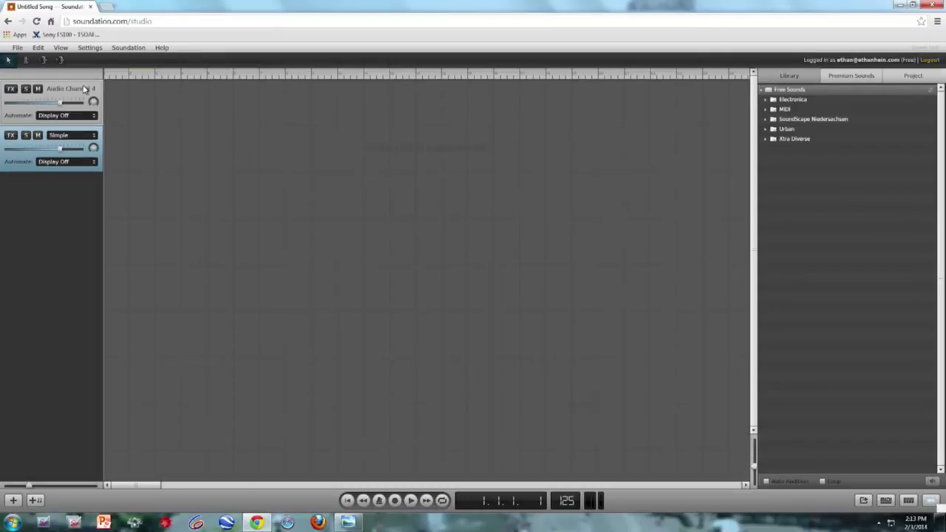
{"action": "key", "text": "Delete"}
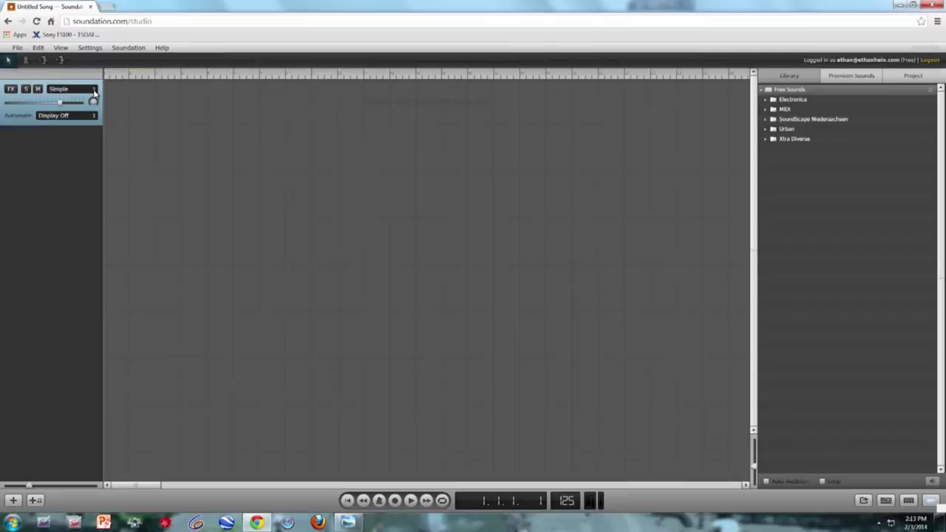
Set the track's instrument to SAM-1 with the Acoustic Piano sound.
{"action": "left_click", "coordinate": [94, 90]}
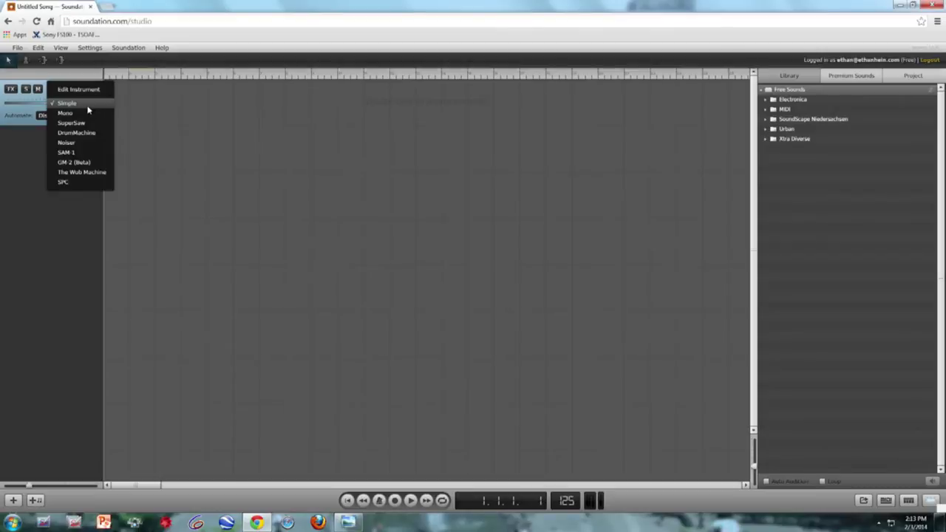
{"action": "left_click", "coordinate": [87, 154]}
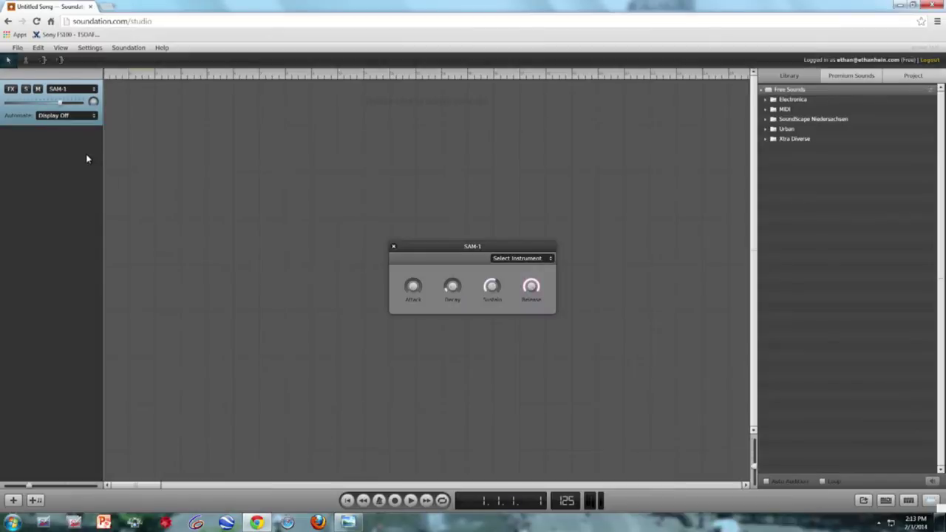
{"action": "left_click", "coordinate": [525, 258]}
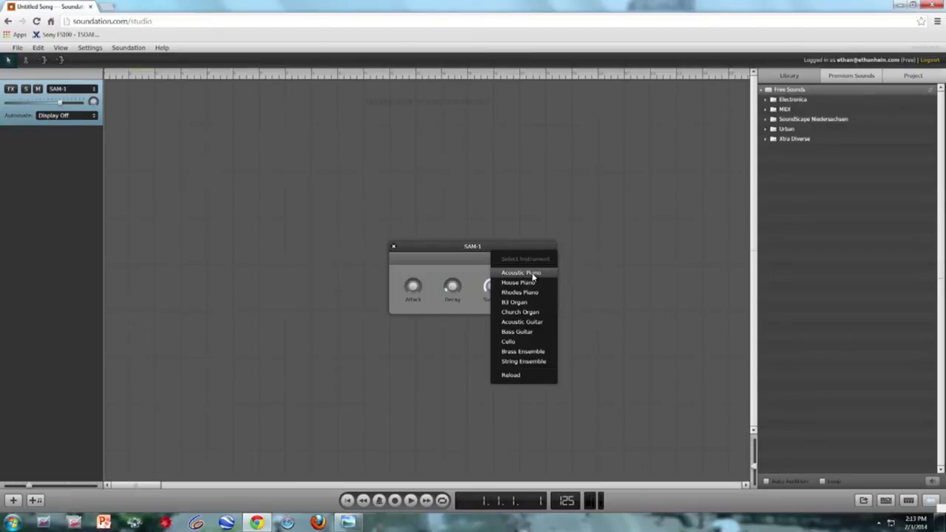
{"action": "left_click", "coordinate": [532, 272]}
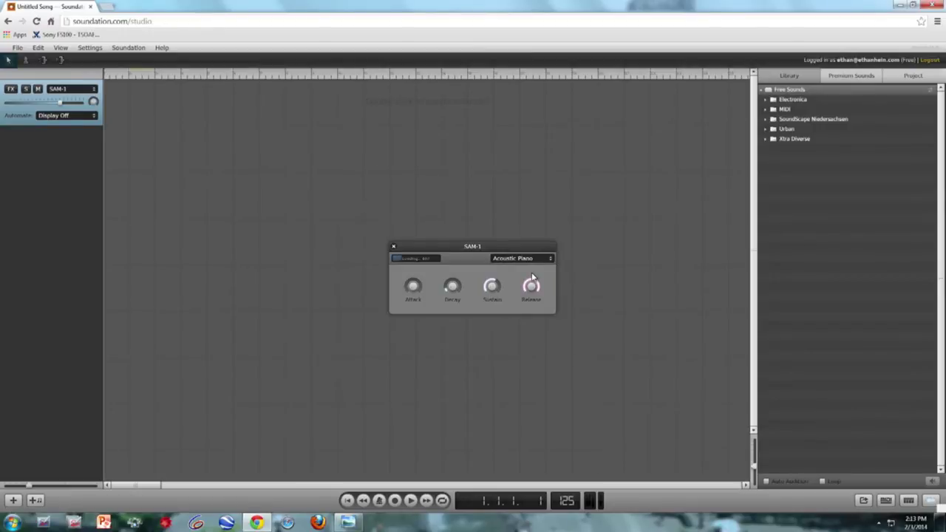
{"action": "left_click", "coordinate": [394, 247]}
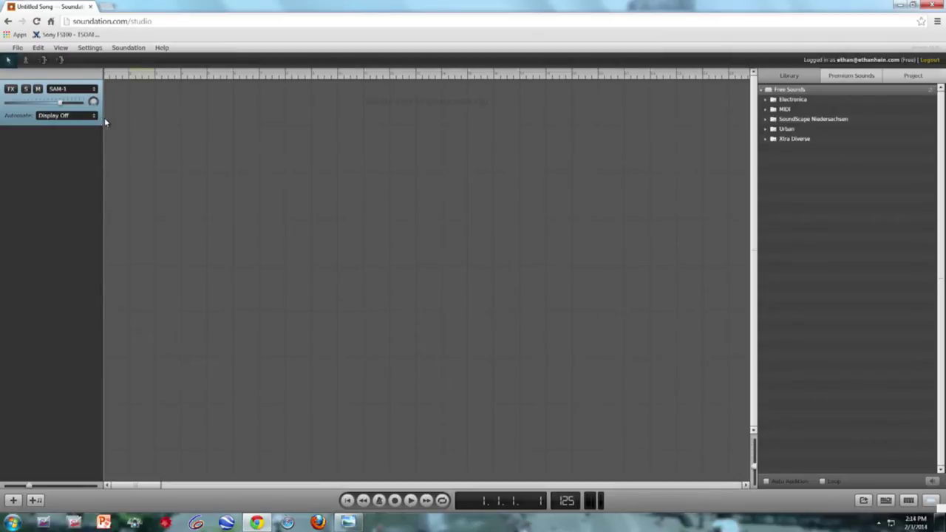
Add a new note clip at bar 1 of the SAM-1 track and start looping playback.
{"action": "right_click", "coordinate": [122, 97]}
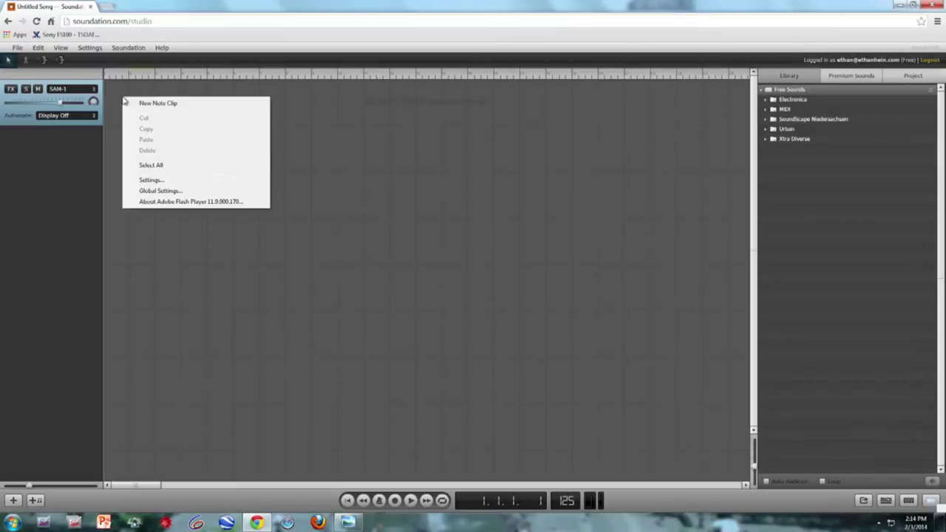
{"action": "left_click", "coordinate": [164, 104]}
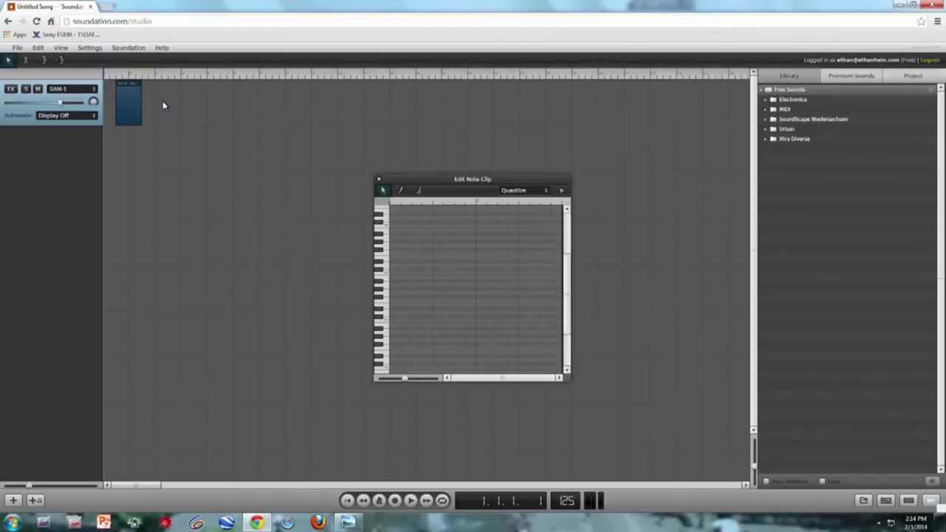
{"action": "mouse_move", "coordinate": [129, 82]}
{"action": "left_mouse_down"}
{"action": "mouse_move", "coordinate": [114, 81]}
{"action": "mouse_move", "coordinate": [114, 72]}
{"action": "mouse_move", "coordinate": [127, 73]}
{"action": "left_mouse_up"}
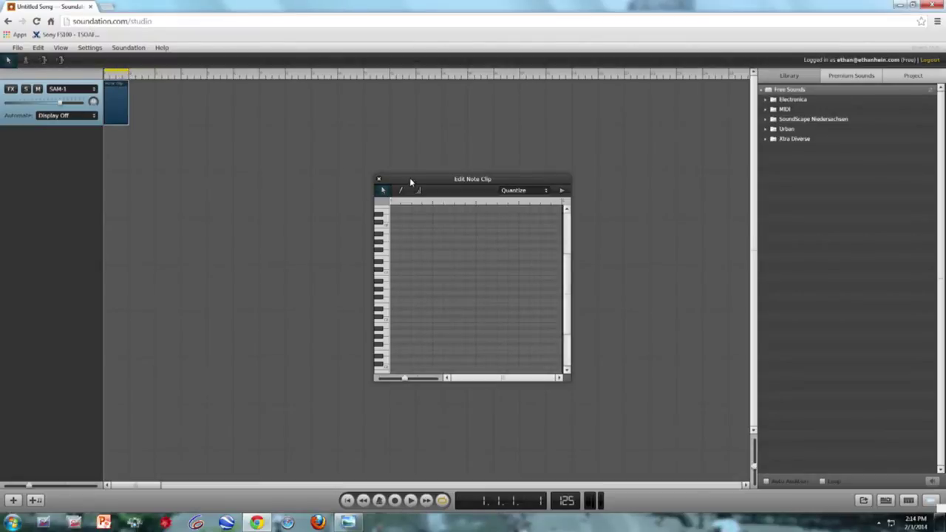
{"action": "left_click_drag", "start_coordinate": [410, 179], "coordinate": [249, 108]}
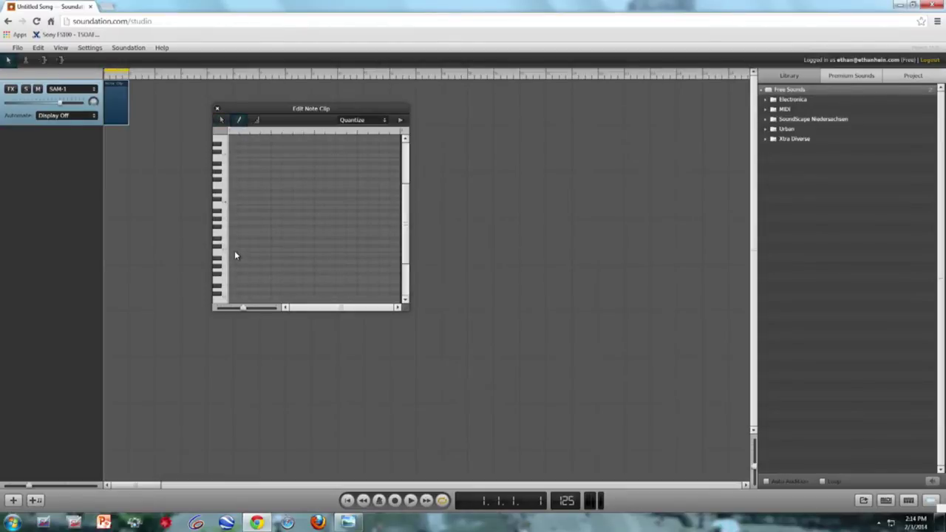
{"action": "left_click", "coordinate": [221, 120]}
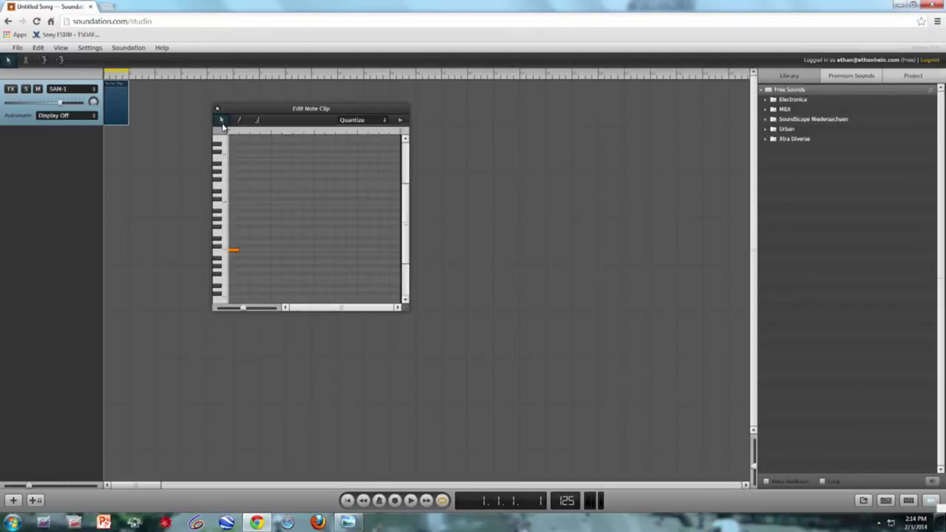
{"action": "left_click", "coordinate": [411, 500]}
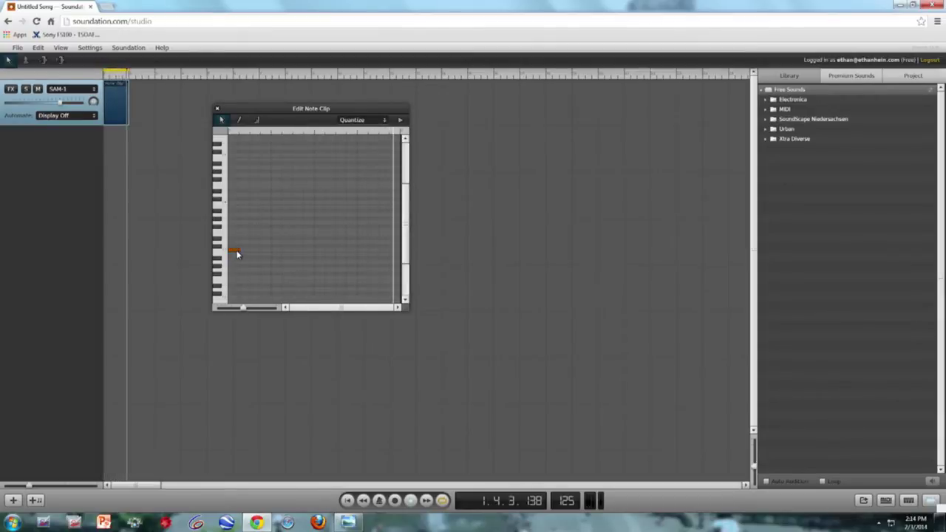
Reshape the note by lengthening it, adjusting its pitch, then shortening it to about one beat.
{"action": "left_click_drag", "start_coordinate": [238, 250], "coordinate": [357, 255]}
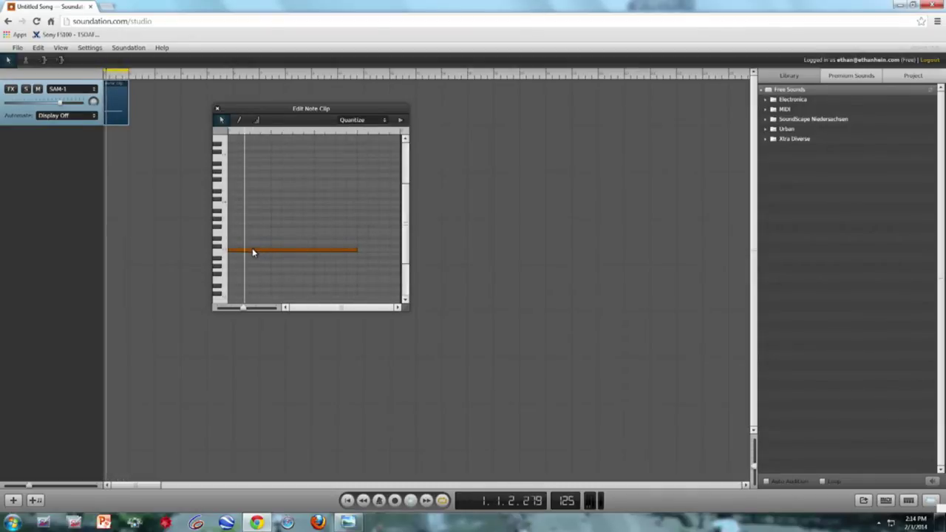
{"action": "left_click_drag", "start_coordinate": [252, 248], "coordinate": [252, 246]}
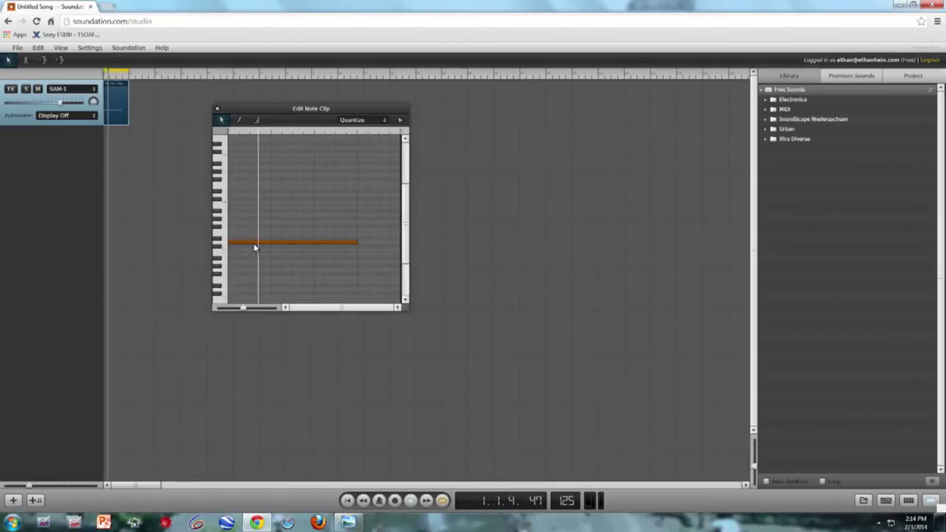
{"action": "left_click_drag", "start_coordinate": [260, 246], "coordinate": [261, 242]}
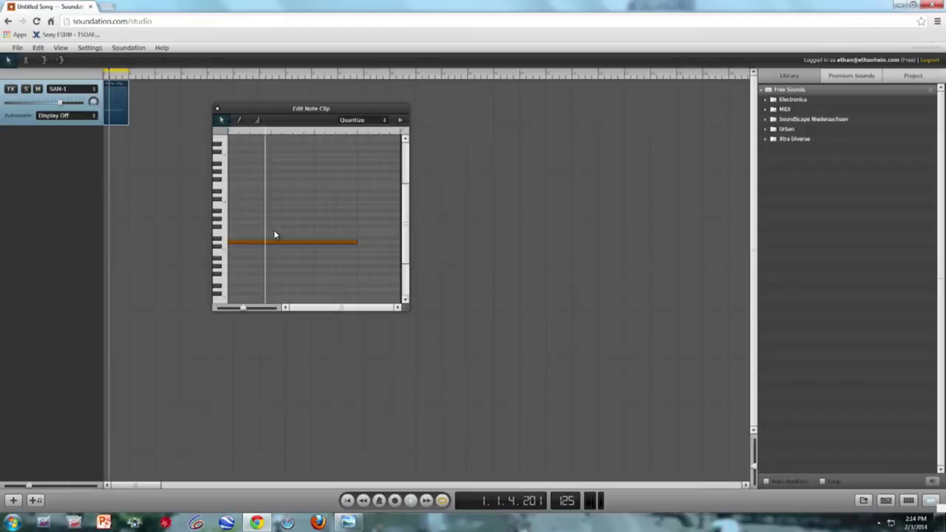
{"action": "left_click_drag", "start_coordinate": [269, 244], "coordinate": [266, 255]}
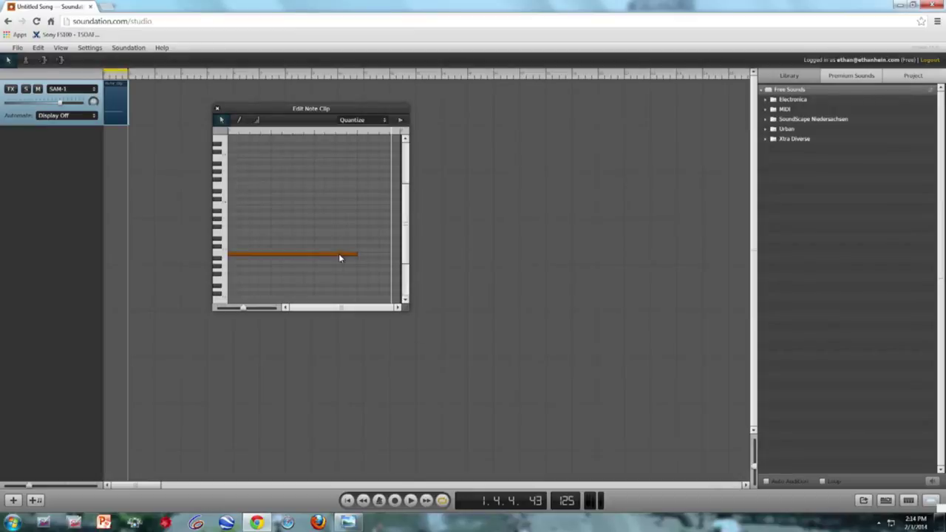
{"action": "left_click_drag", "start_coordinate": [355, 255], "coordinate": [267, 259]}
Draw a second, higher note and a third, even higher note after the first.
{"action": "left_click", "coordinate": [239, 120]}
{"action": "left_click", "coordinate": [275, 242]}
{"action": "left_click", "coordinate": [329, 224]}
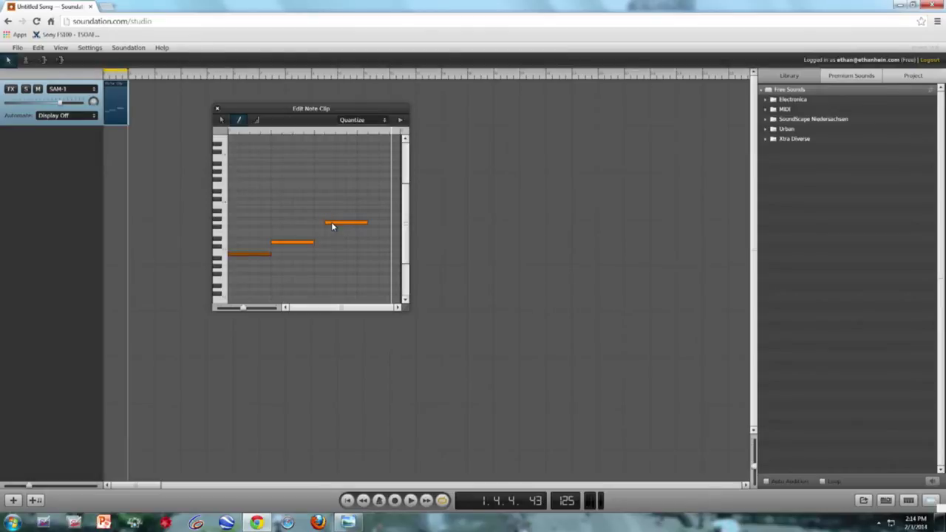
Move the top note one step earlier, then replay the clip from the song start.
{"action": "left_click", "coordinate": [221, 120]}
{"action": "left_click", "coordinate": [356, 223]}
{"action": "mouse_move", "coordinate": [349, 231]}
{"action": "left_mouse_down"}
{"action": "mouse_move", "coordinate": [307, 234]}
{"action": "mouse_move", "coordinate": [349, 228]}
{"action": "mouse_move", "coordinate": [338, 227]}
{"action": "left_mouse_up"}
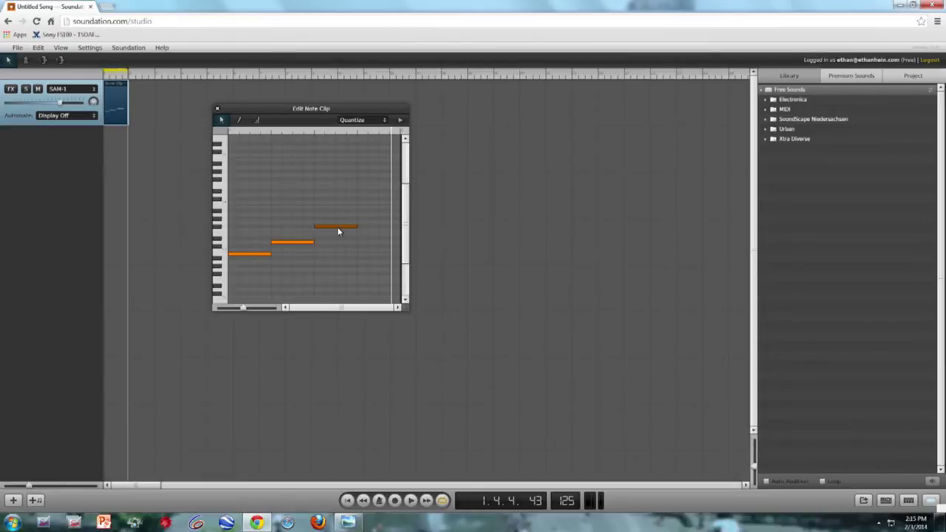
{"action": "left_click", "coordinate": [348, 502]}
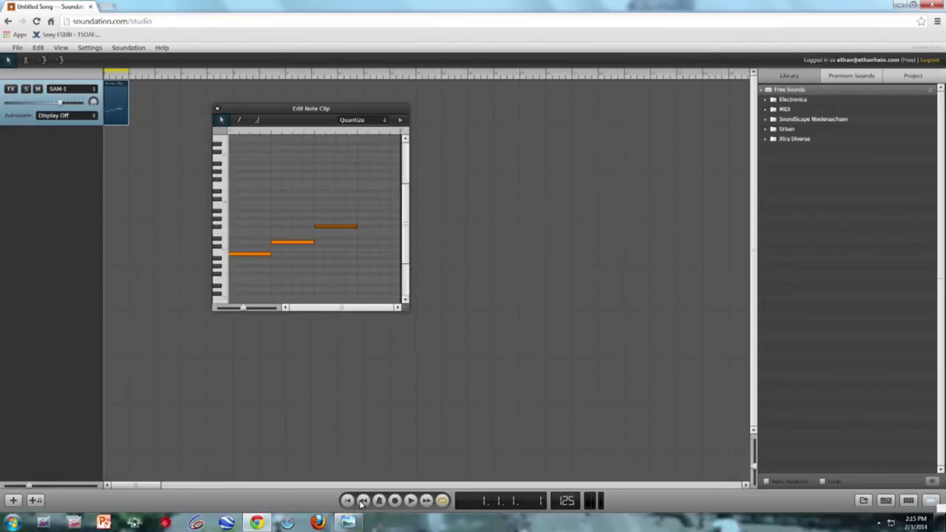
{"action": "left_click", "coordinate": [412, 502]}
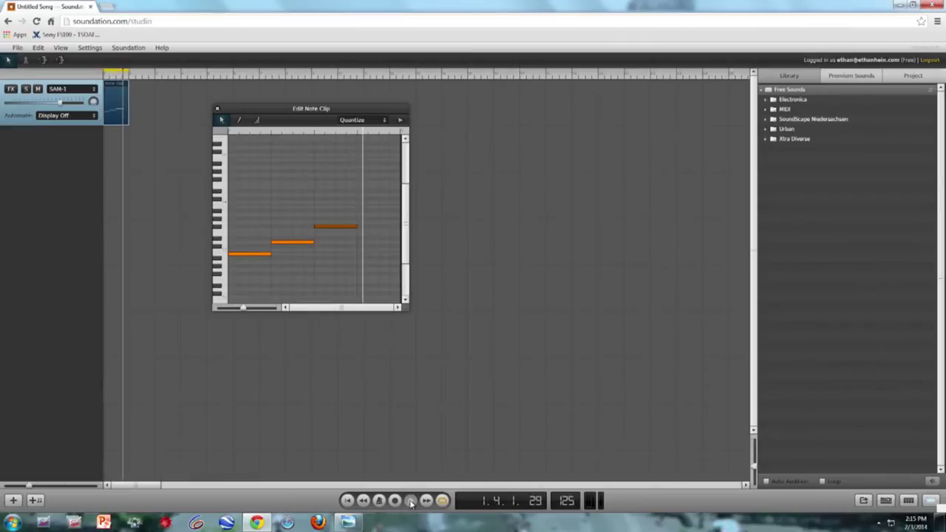
Stop playback and add a second track with a note clip at its start, using DrumMachine.
{"action": "left_click", "coordinate": [412, 501]}
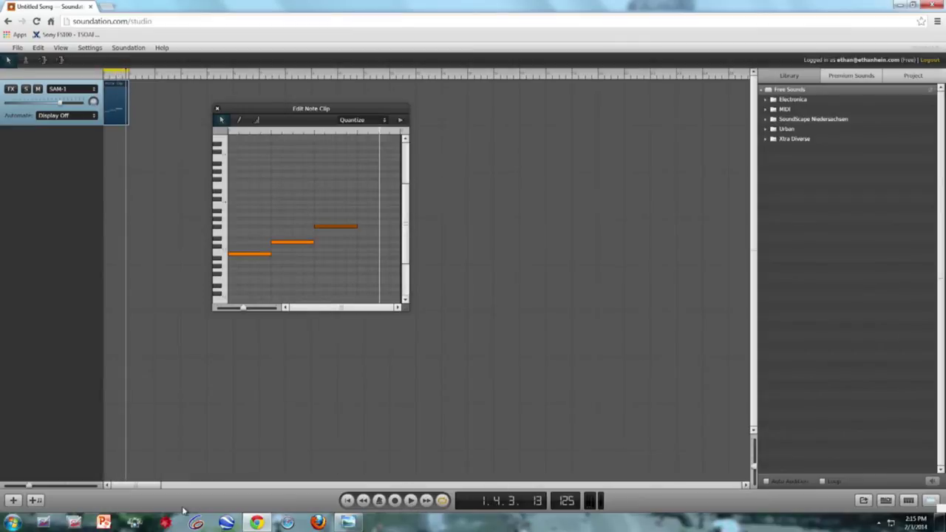
{"action": "left_click", "coordinate": [41, 501]}
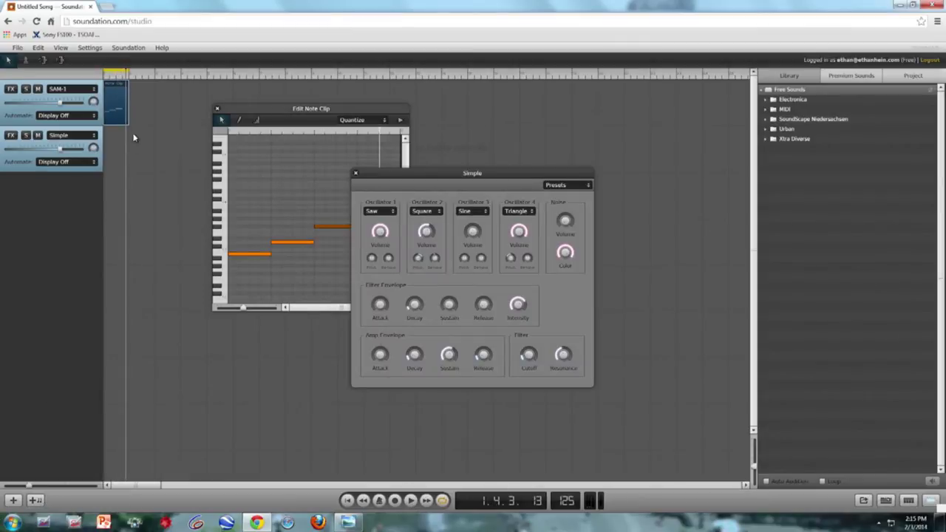
{"action": "right_click", "coordinate": [117, 145]}
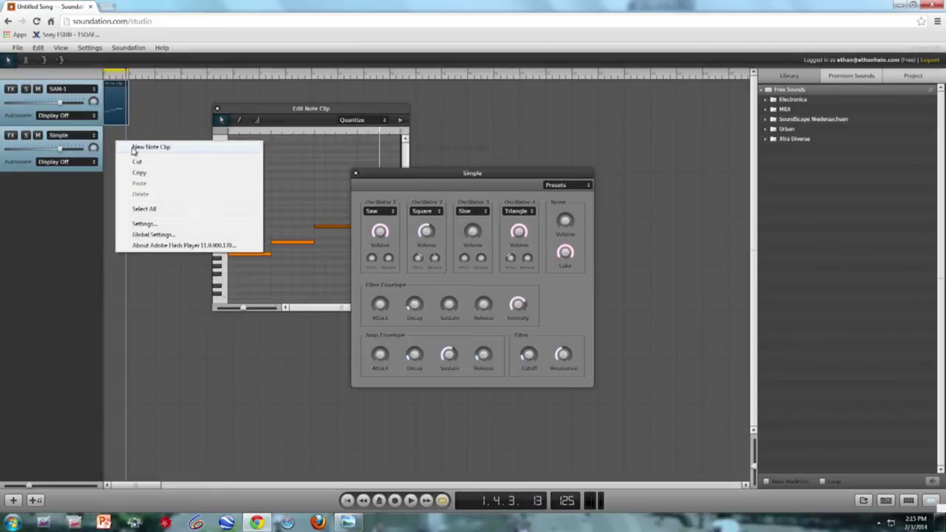
{"action": "left_click", "coordinate": [130, 146]}
{"action": "left_click_drag", "start_coordinate": [116, 128], "coordinate": [110, 128]}
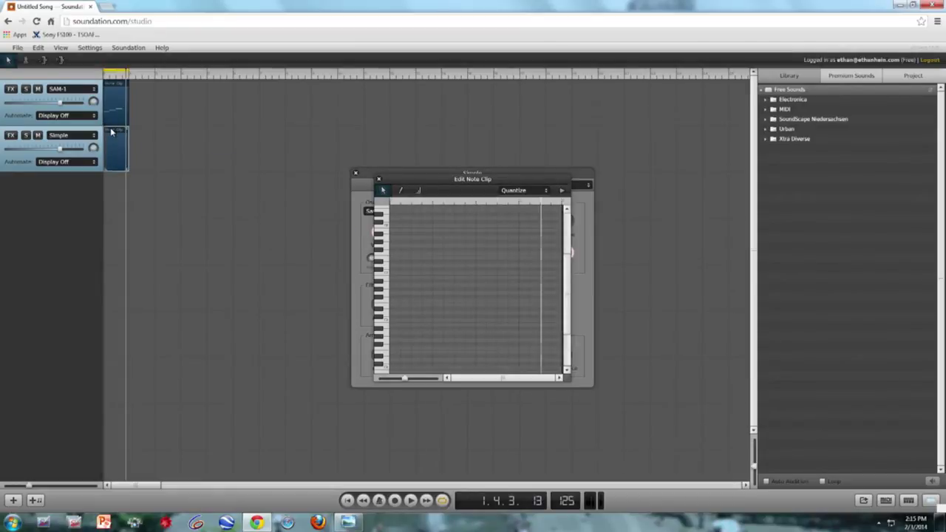
{"action": "left_click", "coordinate": [61, 137]}
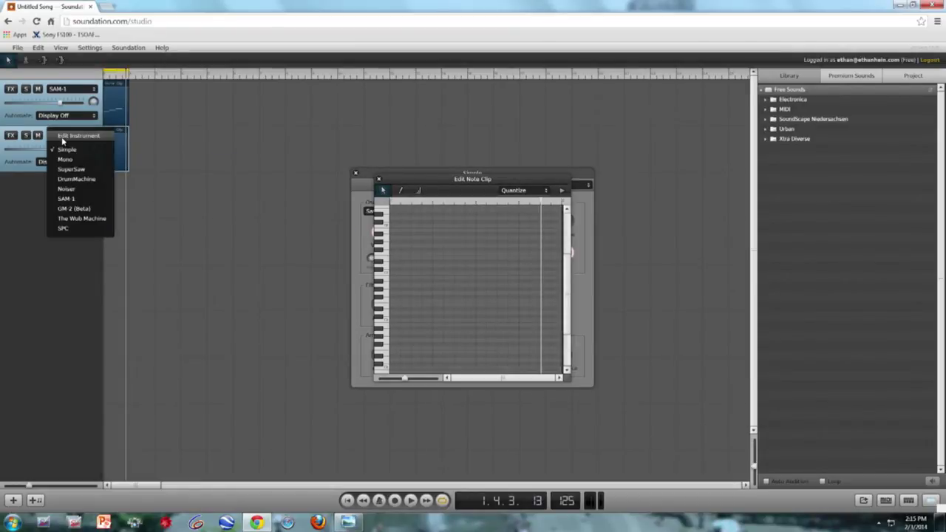
{"action": "left_click", "coordinate": [76, 179]}
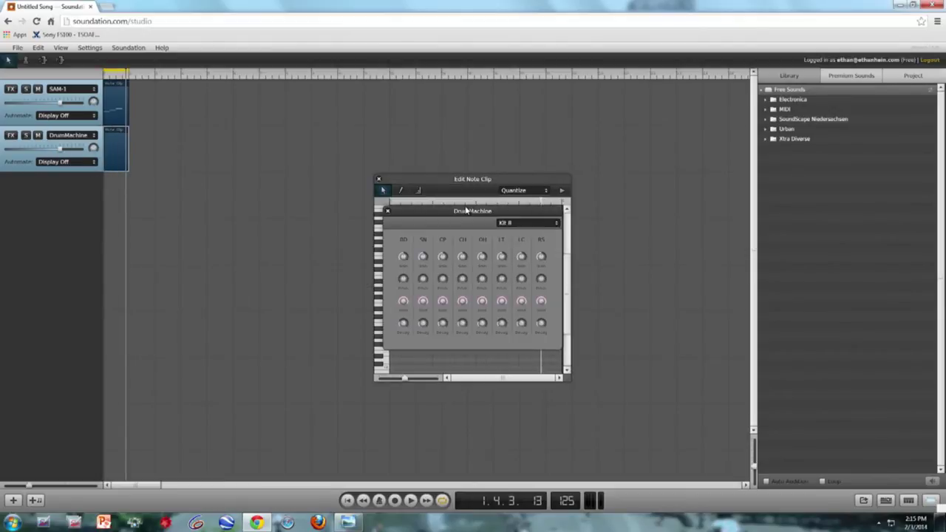
Add two drum hits to the new clip and nudge one hit slightly later.
{"action": "left_click_drag", "start_coordinate": [464, 209], "coordinate": [226, 208]}
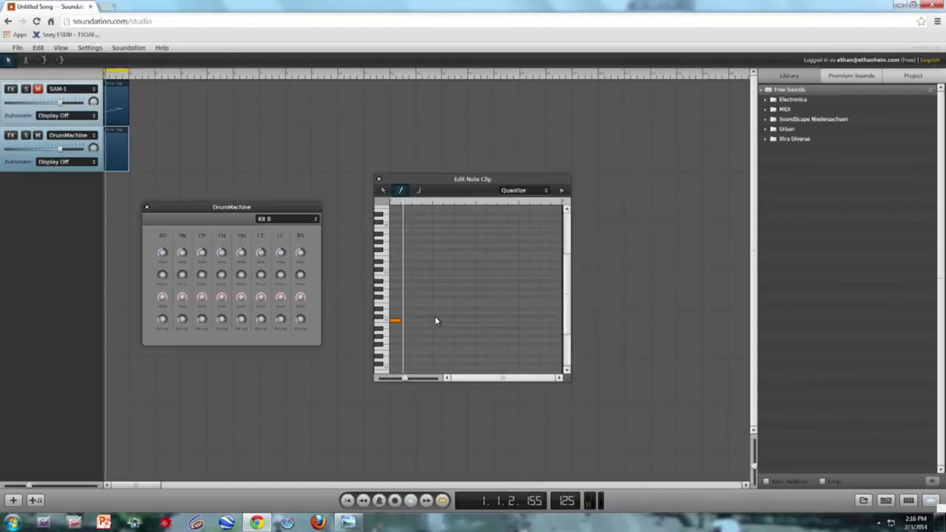
{"action": "left_click", "coordinate": [437, 318]}
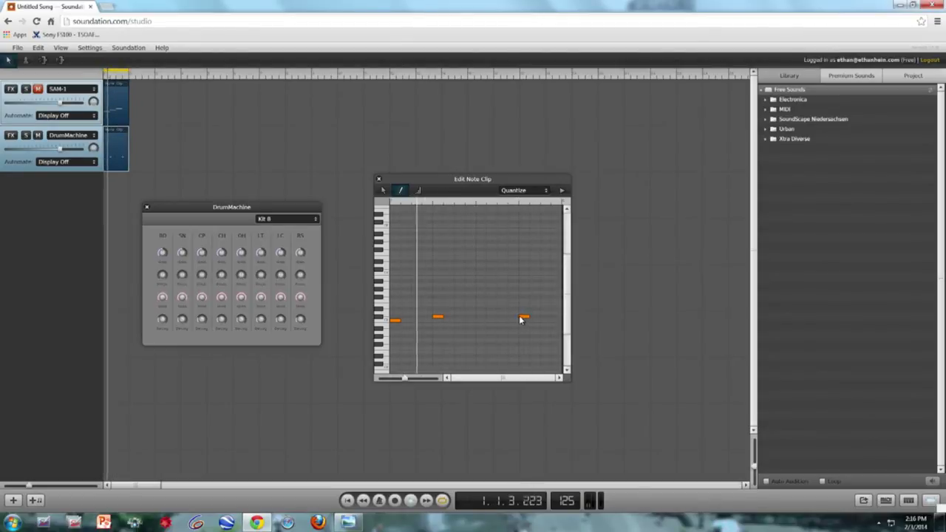
{"action": "left_click", "coordinate": [461, 321]}
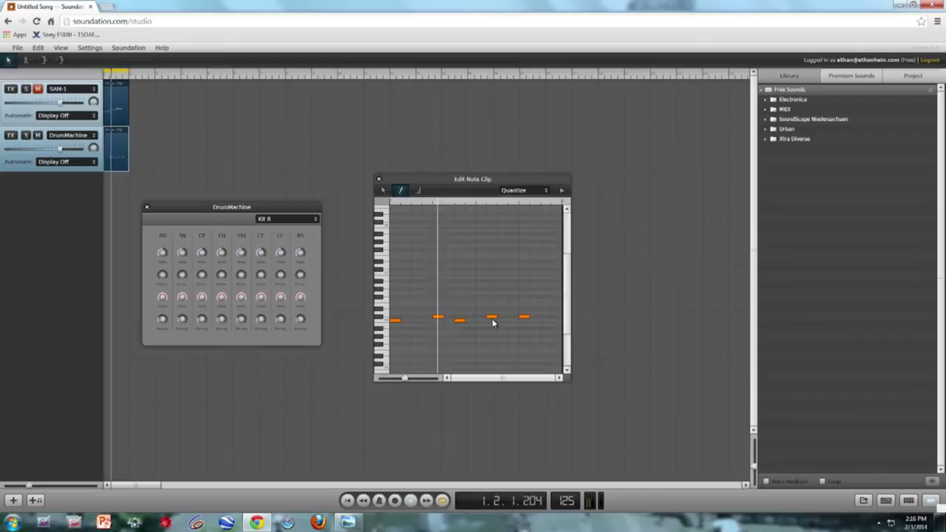
{"action": "left_click", "coordinate": [384, 191]}
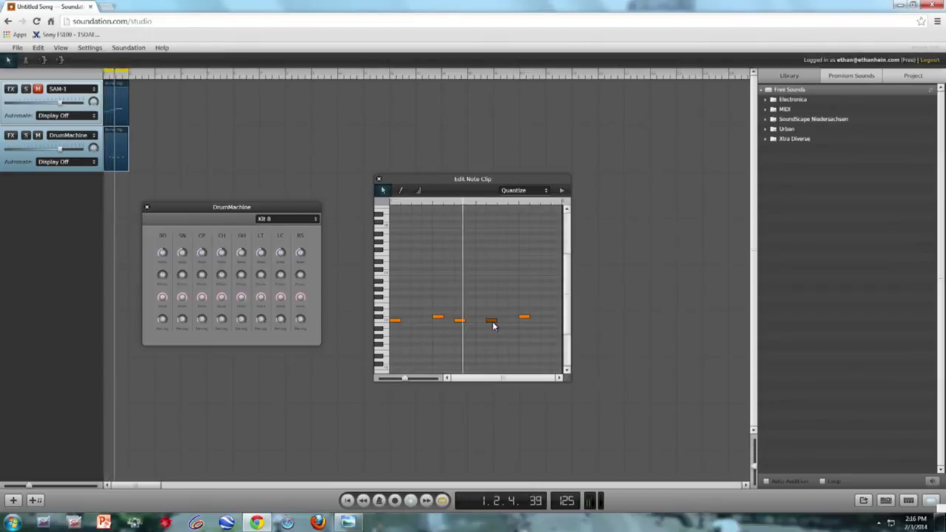
{"action": "left_click_drag", "start_coordinate": [493, 323], "coordinate": [504, 323]}
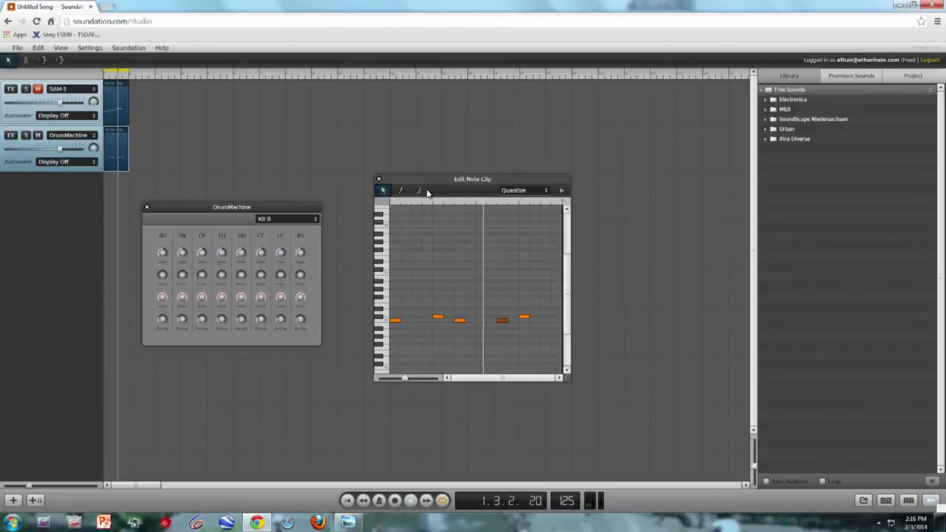
Draw four more drum hits, one near the bar's end and three on higher drum rows.
{"action": "left_click", "coordinate": [400, 190]}
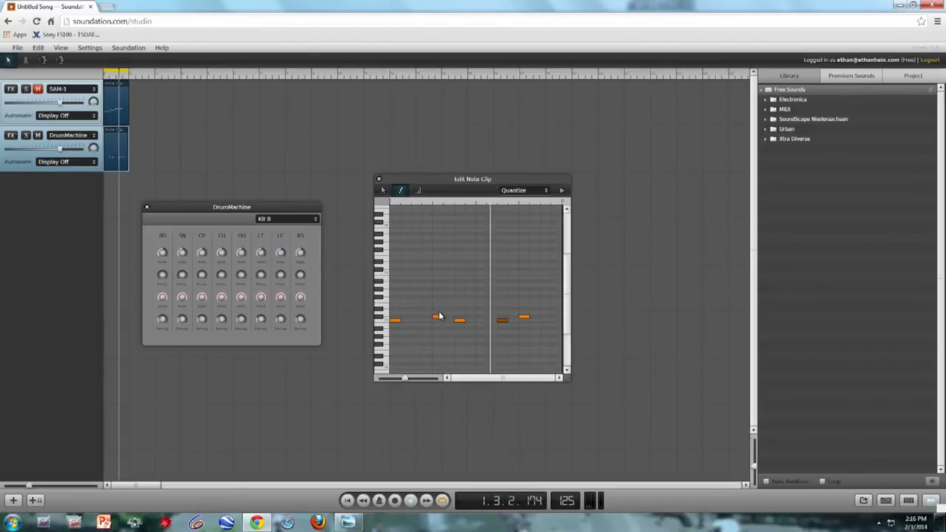
{"action": "left_click", "coordinate": [527, 317]}
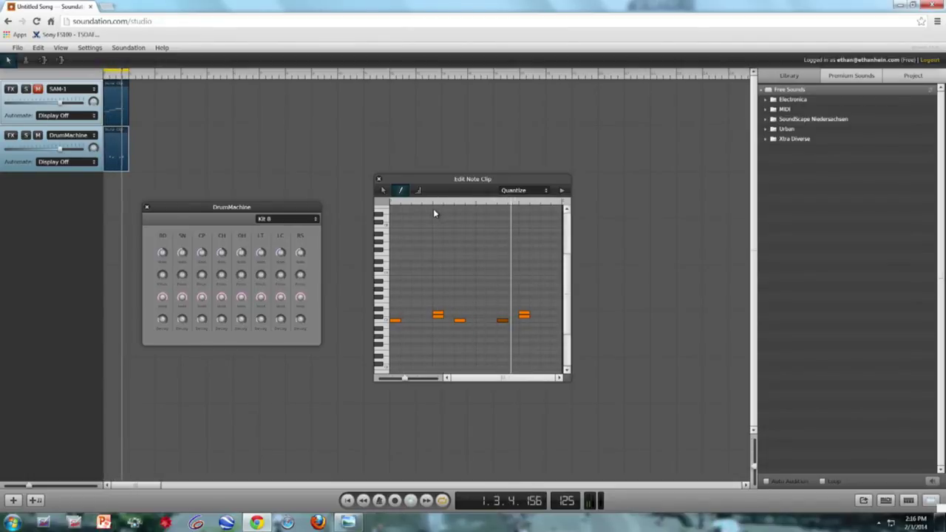
{"action": "left_click", "coordinate": [396, 309]}
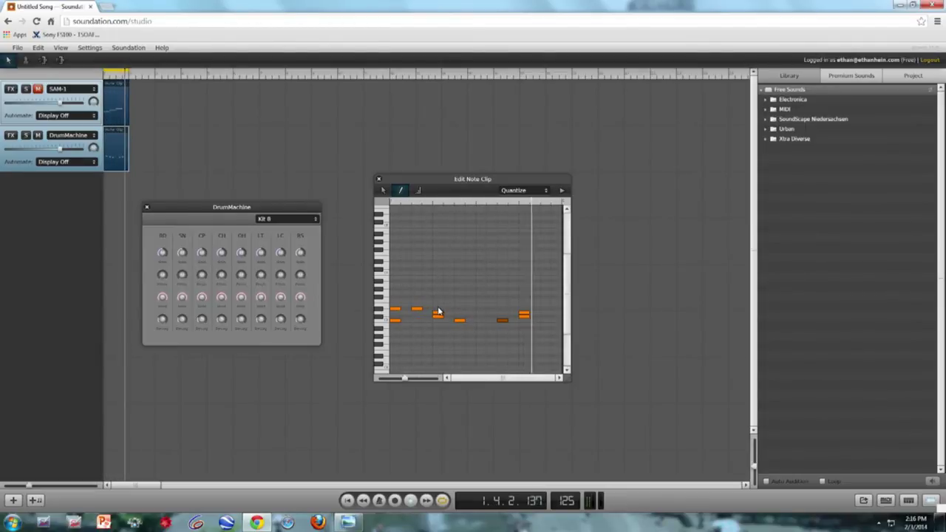
{"action": "left_click", "coordinate": [460, 309]}
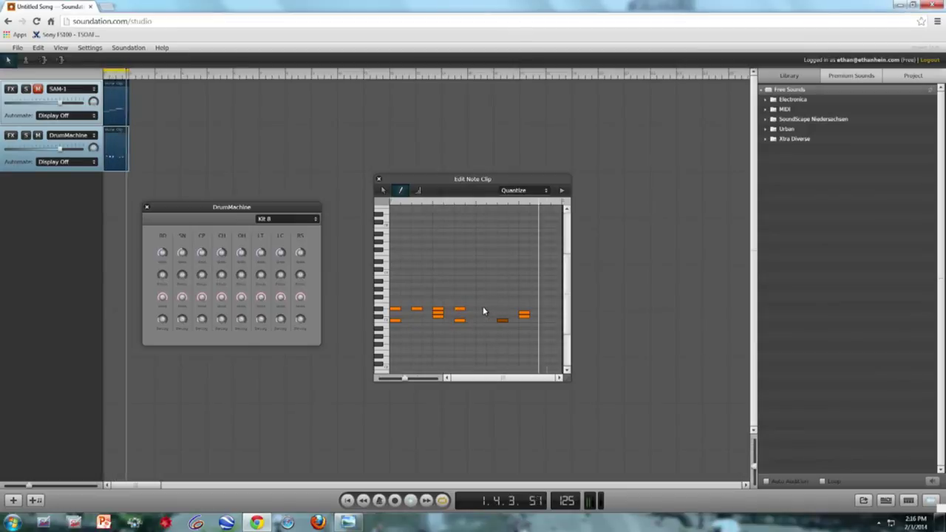
{"action": "left_click", "coordinate": [481, 305]}
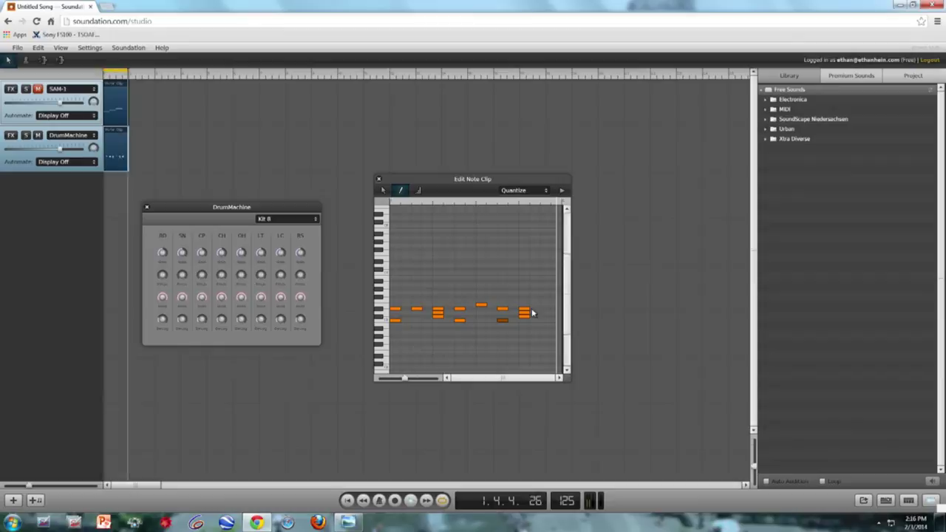
{"action": "left_click", "coordinate": [384, 190]}
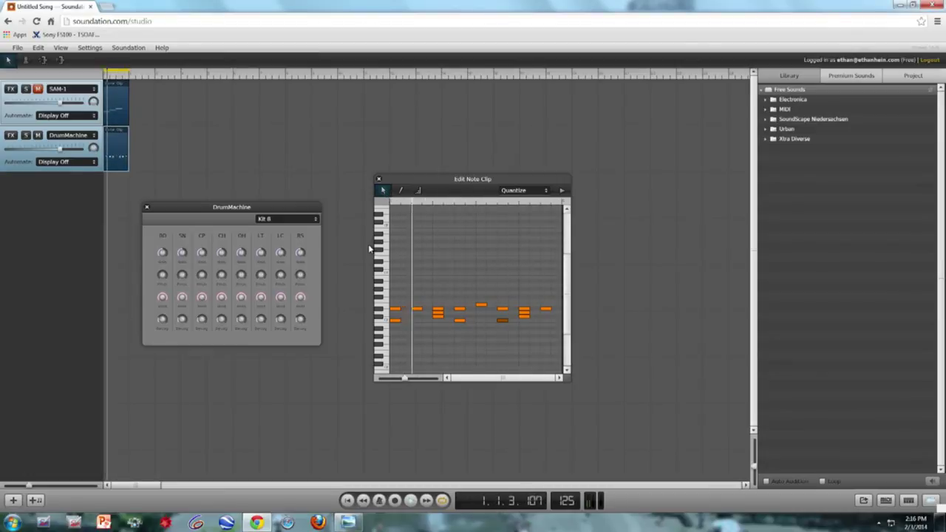
Audition Kit 6 and Kit 7, settle on Kit 6, and close the DrumMachine window.
{"action": "left_click", "coordinate": [289, 219]}
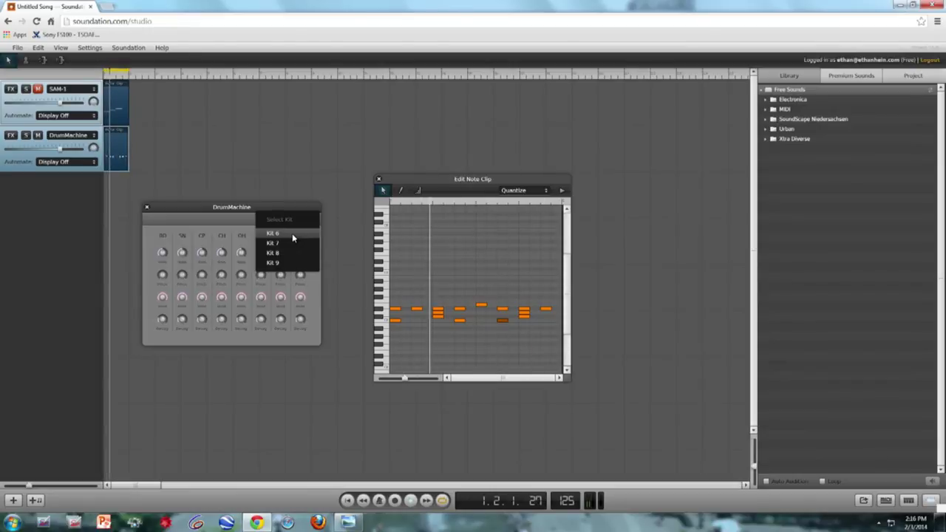
{"action": "left_click", "coordinate": [294, 235]}
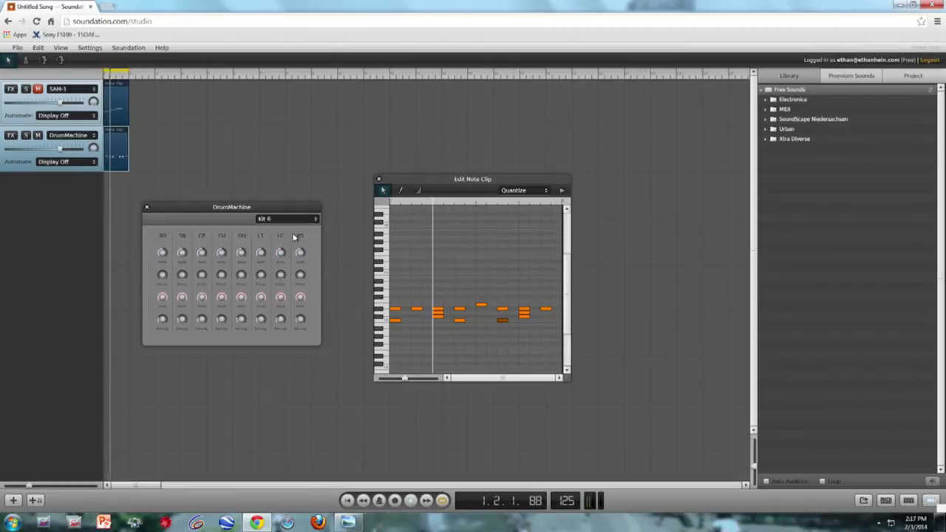
{"action": "left_click", "coordinate": [289, 220]}
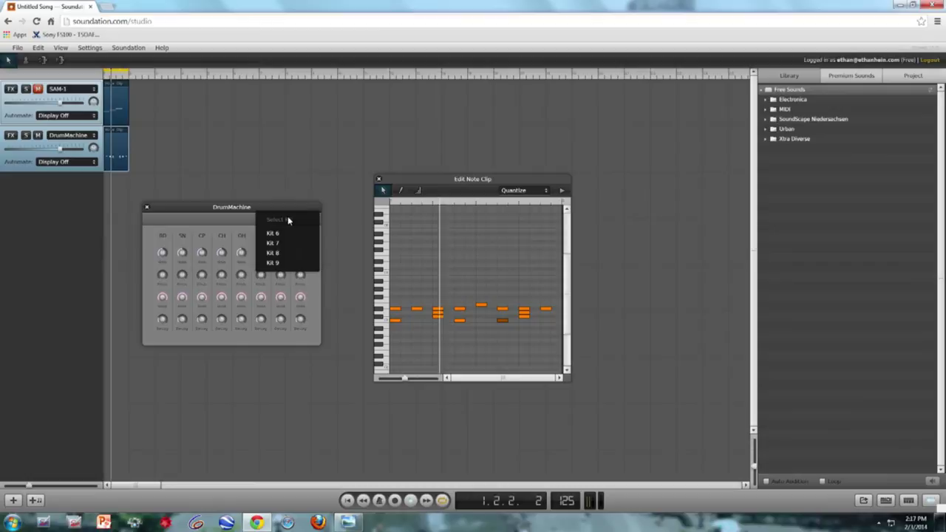
{"action": "left_click", "coordinate": [287, 245]}
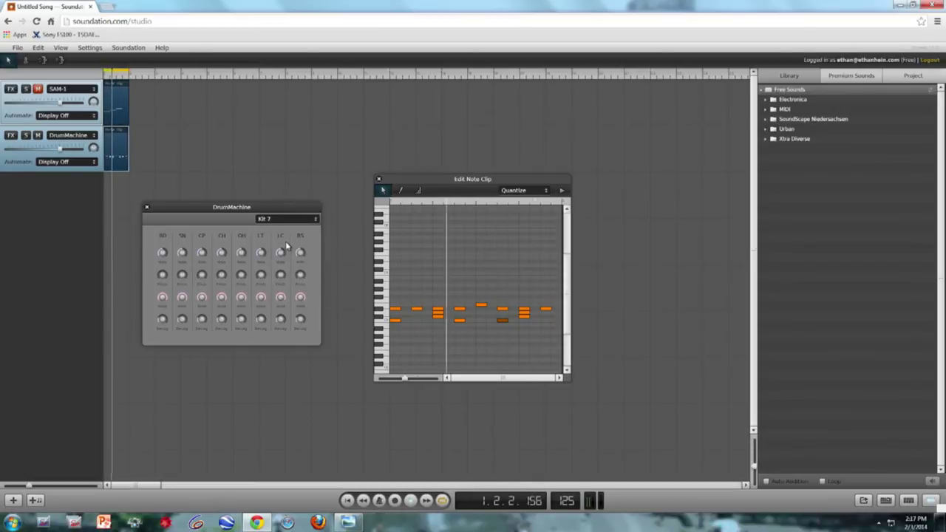
{"action": "left_click", "coordinate": [275, 218]}
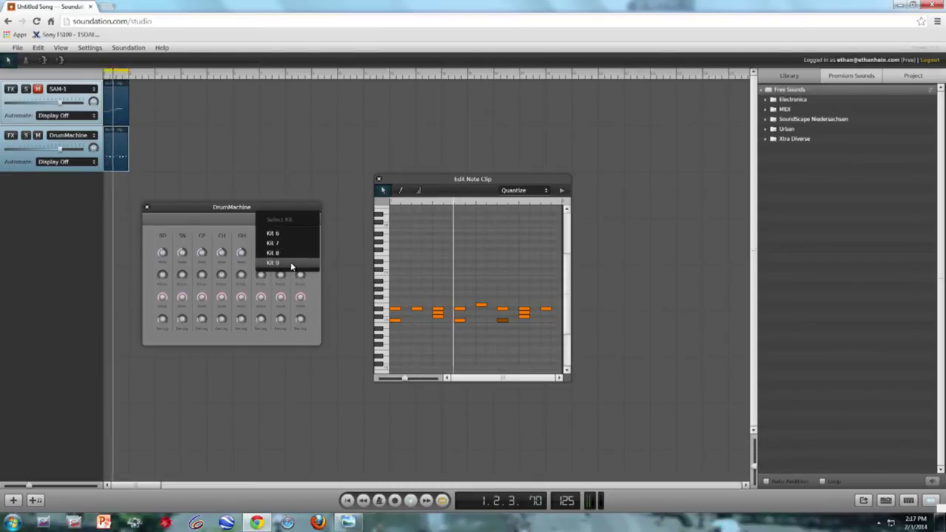
{"action": "left_click", "coordinate": [287, 234]}
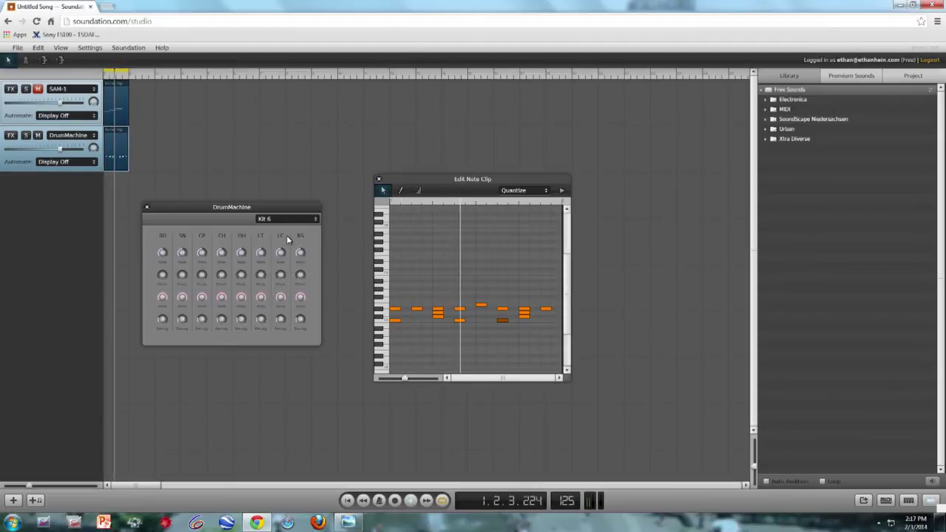
{"action": "left_click", "coordinate": [146, 208]}
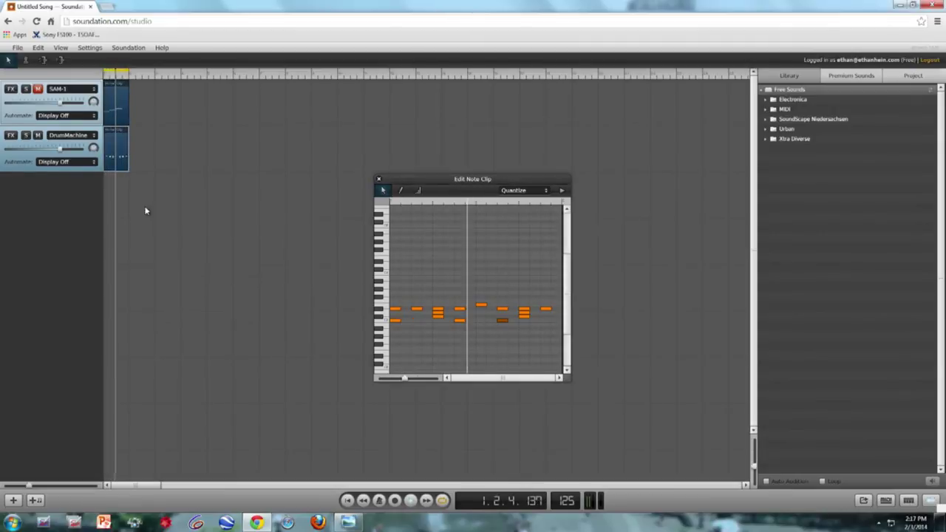
Unmute SAM-1, open its clip in the note editor, and shift the middle note later.
{"action": "left_click", "coordinate": [38, 90]}
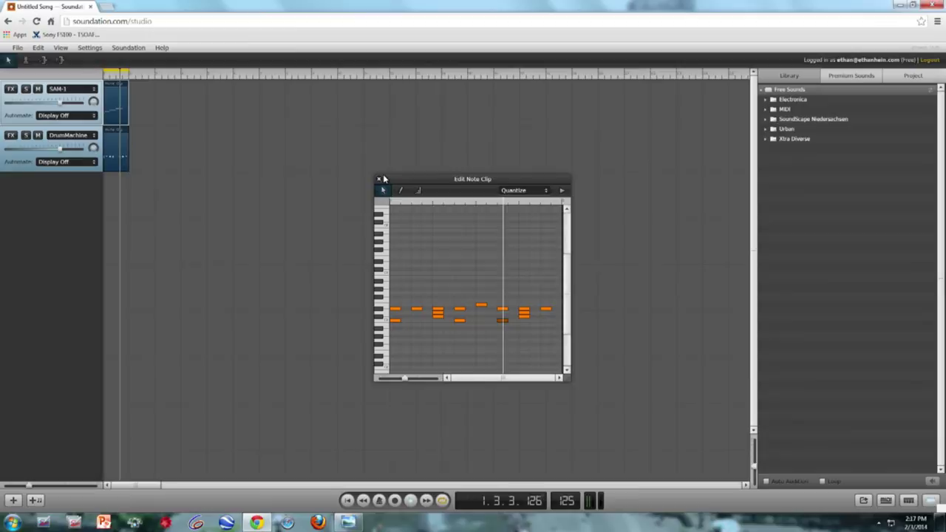
{"action": "left_click", "coordinate": [379, 179]}
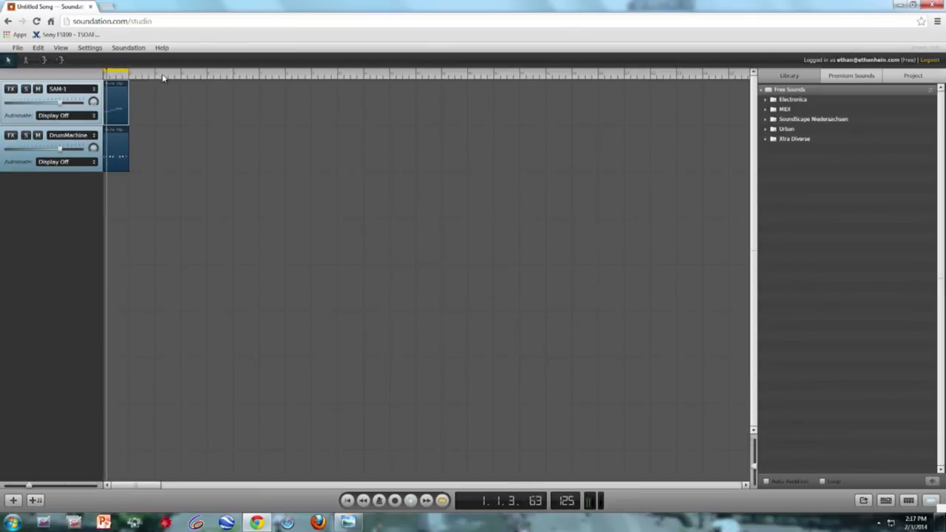
{"action": "double_click", "coordinate": [111, 88]}
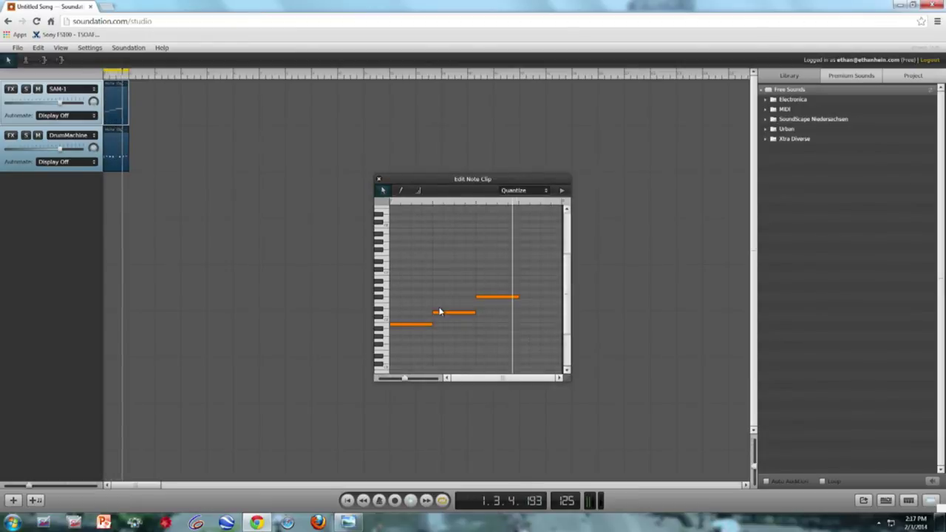
{"action": "left_click_drag", "start_coordinate": [439, 312], "coordinate": [528, 300]}
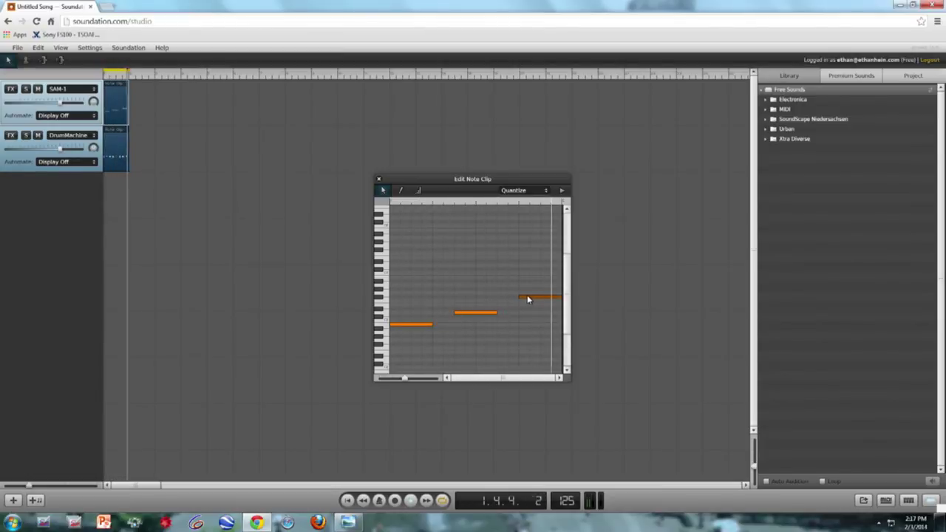
Swap the bass track's SAM-1 for SuperSaw and close the SuperSaw window.
{"action": "left_click", "coordinate": [81, 89]}
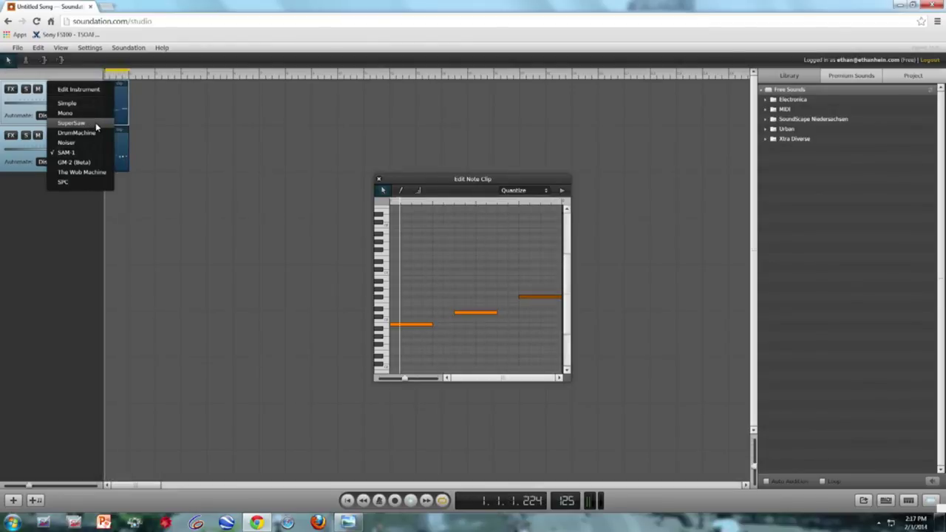
{"action": "left_click", "coordinate": [95, 124]}
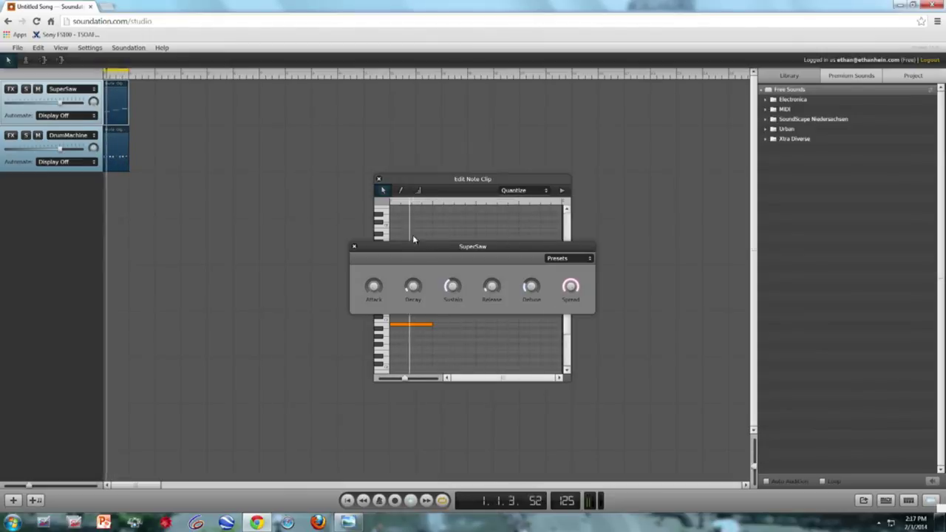
{"action": "left_click", "coordinate": [354, 246]}
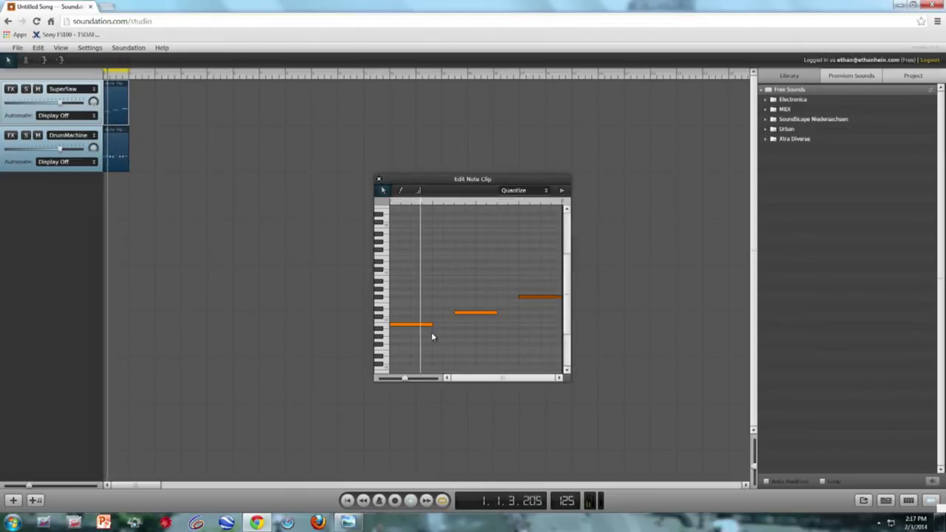
Lengthen the lowest bass note, then shorten and reposition the middle note.
{"action": "left_click_drag", "start_coordinate": [434, 326], "coordinate": [453, 324]}
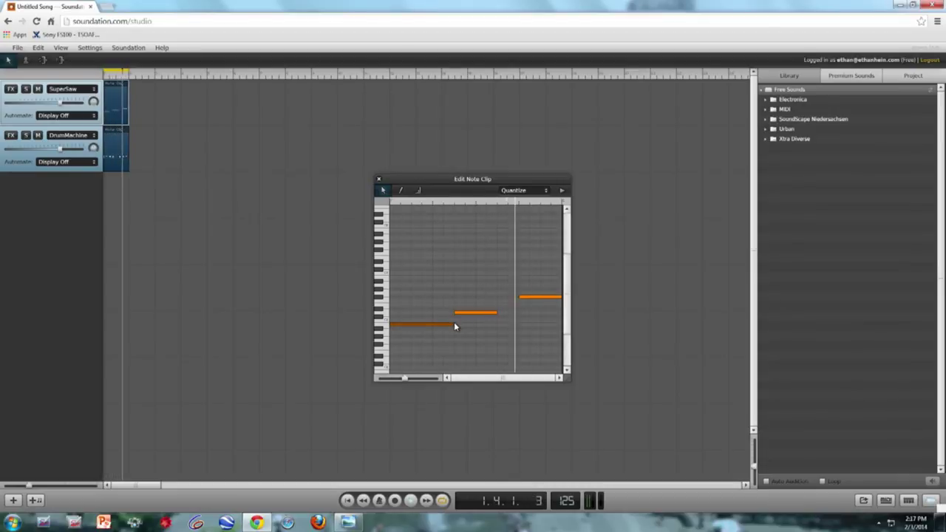
{"action": "left_click", "coordinate": [495, 313]}
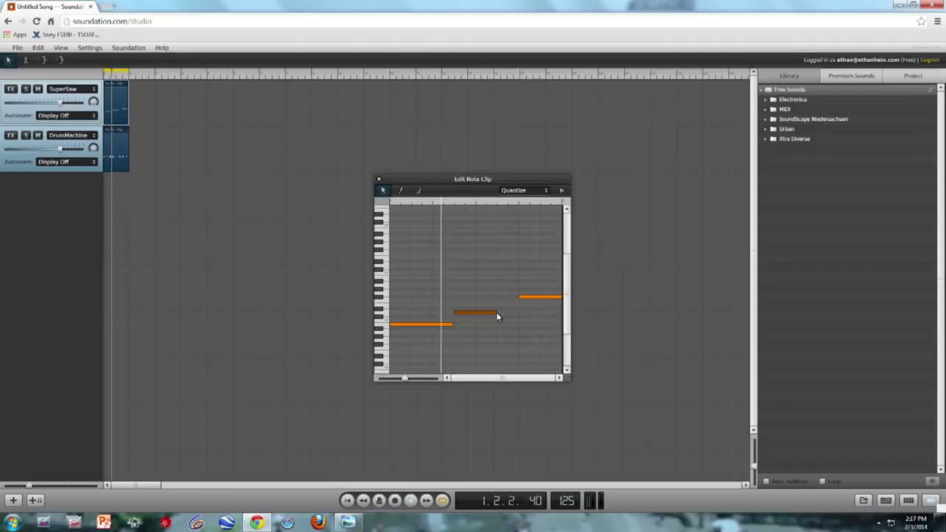
{"action": "left_click_drag", "start_coordinate": [494, 313], "coordinate": [476, 318]}
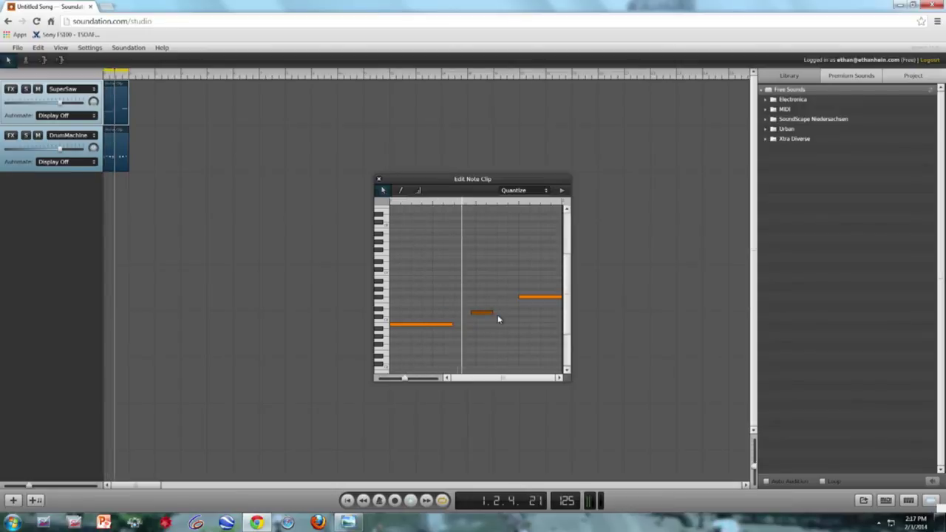
{"action": "left_click_drag", "start_coordinate": [487, 327], "coordinate": [517, 315]}
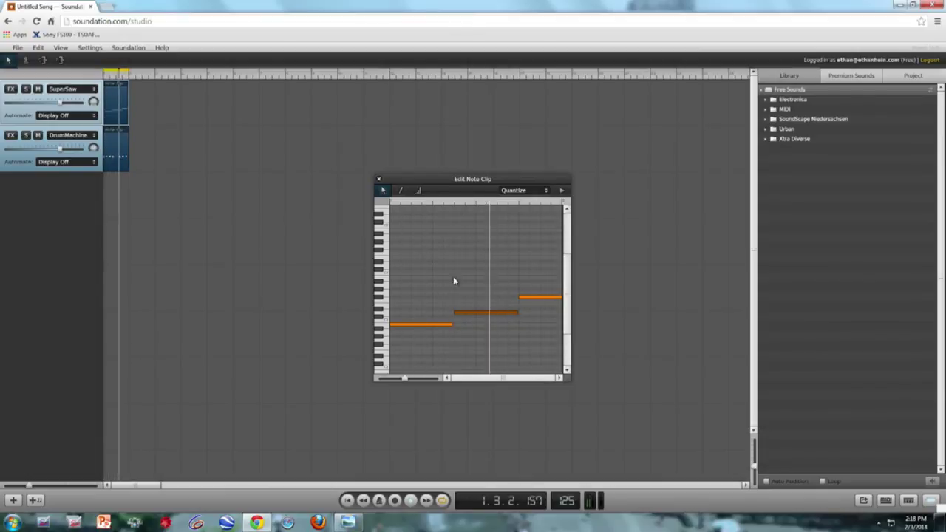
Stop the looping song playback with the transport's play/pause button.
{"action": "left_click", "coordinate": [414, 501]}
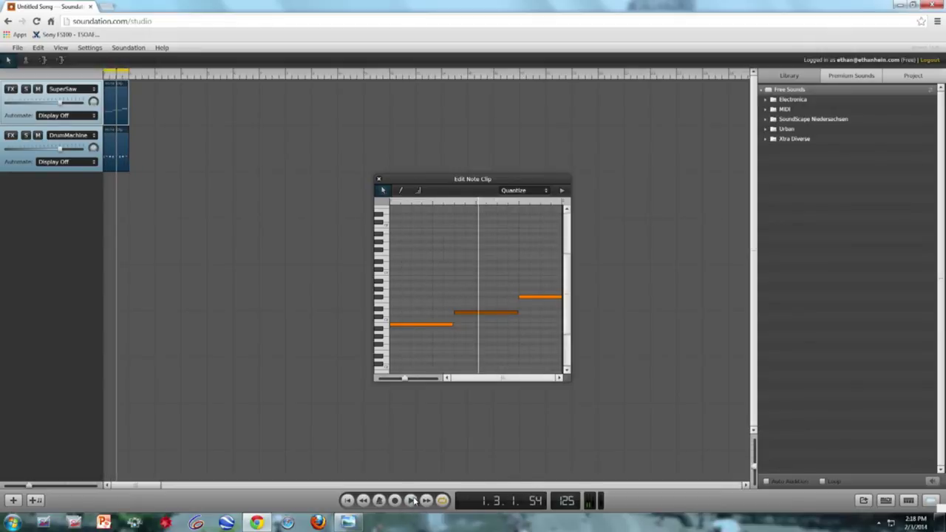